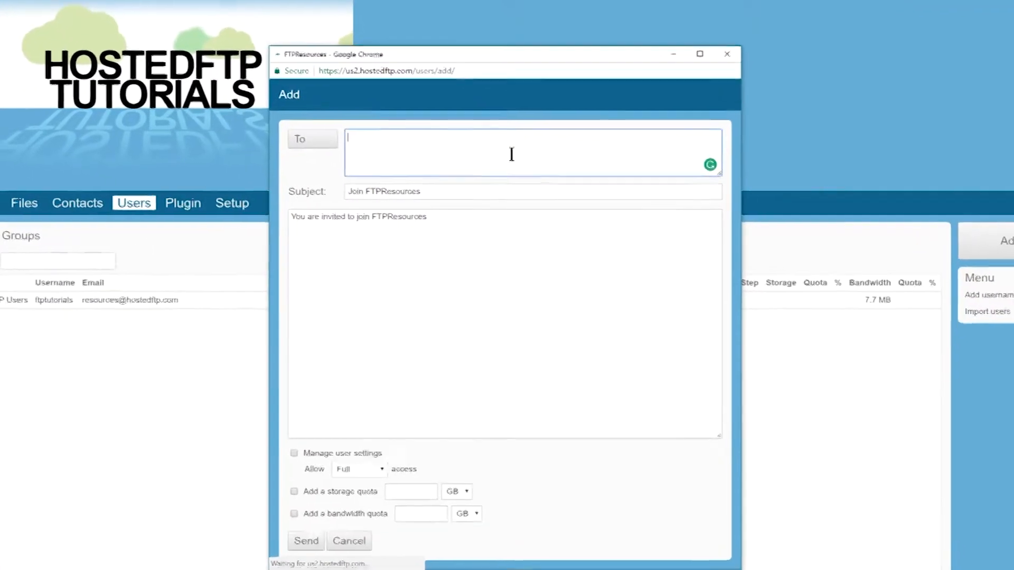
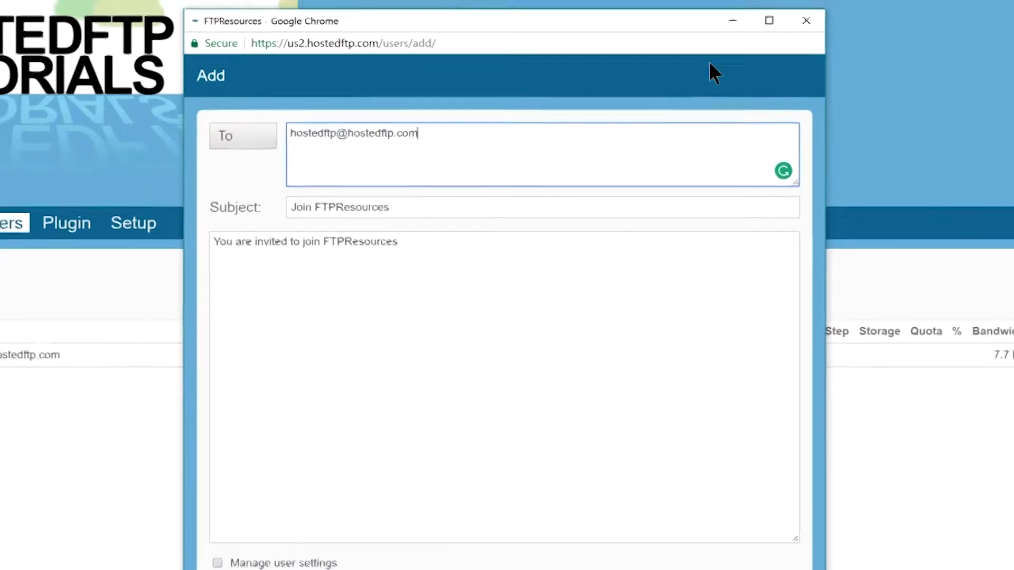
left_click(747, 63)
- Start a new username-based account with the username client_1 and fill in its password and password confirmation
left_click(938, 290)
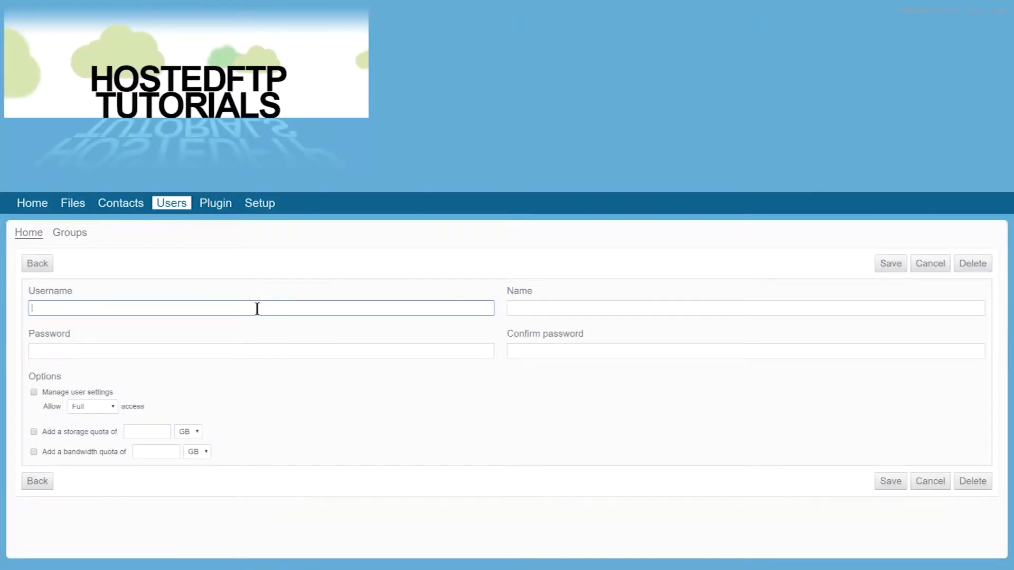
key("Tab")
key("Tab")
type("••")
key("Tab")
type("••")
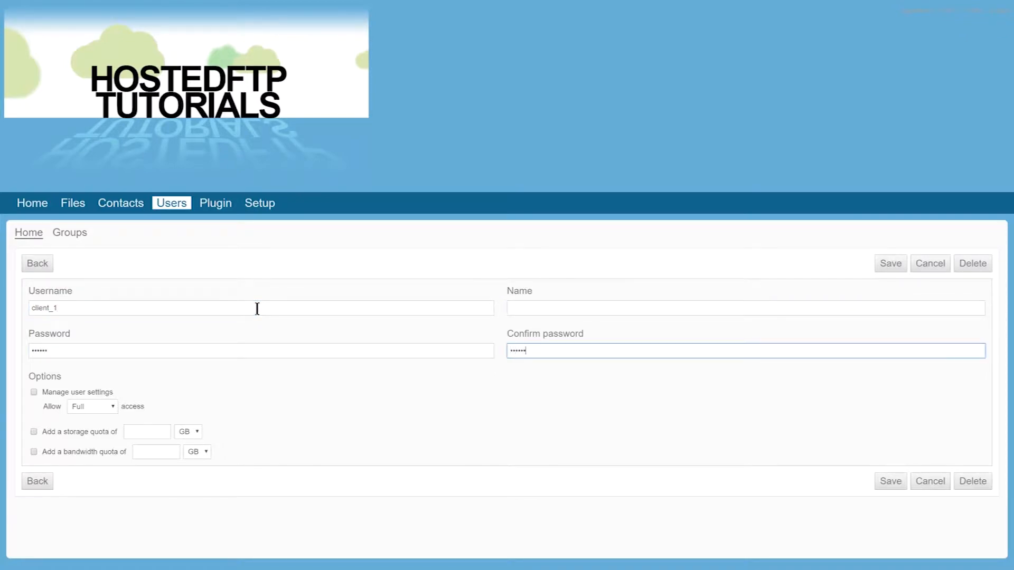
- Enter "please go to files tab to transfer files in default folder" as the new account's name and save the account
left_click(539, 309)
type("ple")
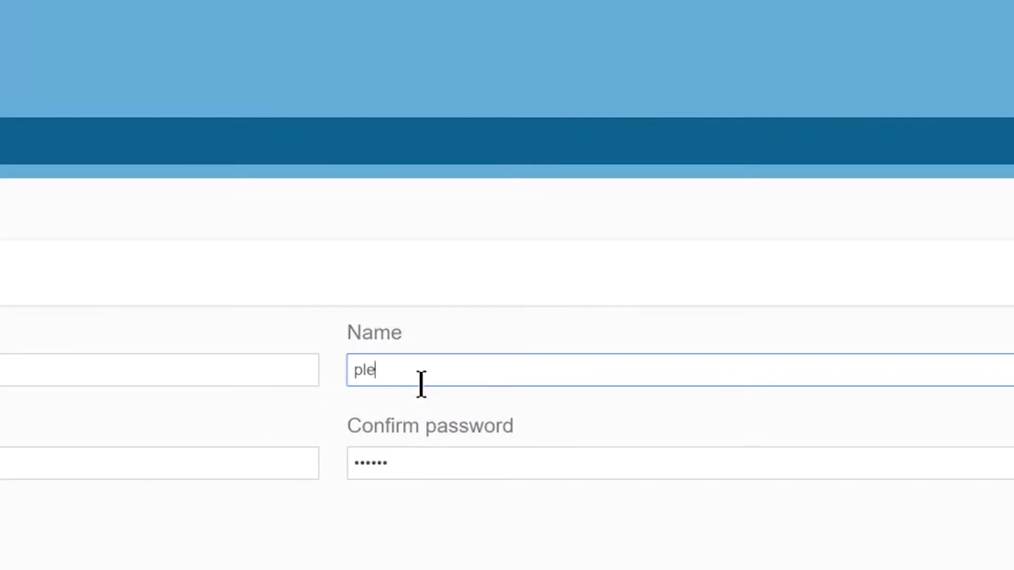
type("ase go to files tab to tr")
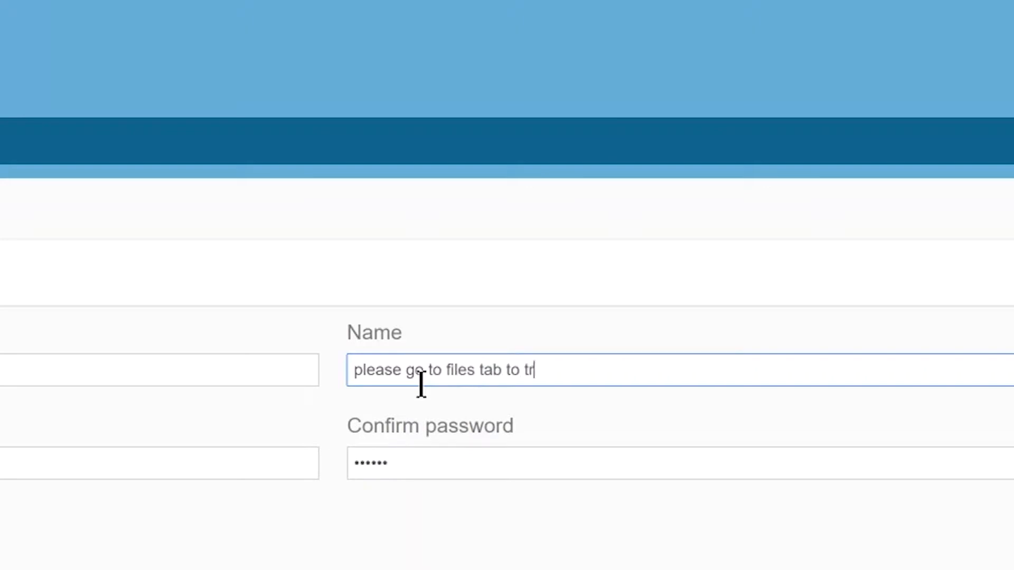
type("ansfer files in default fol")
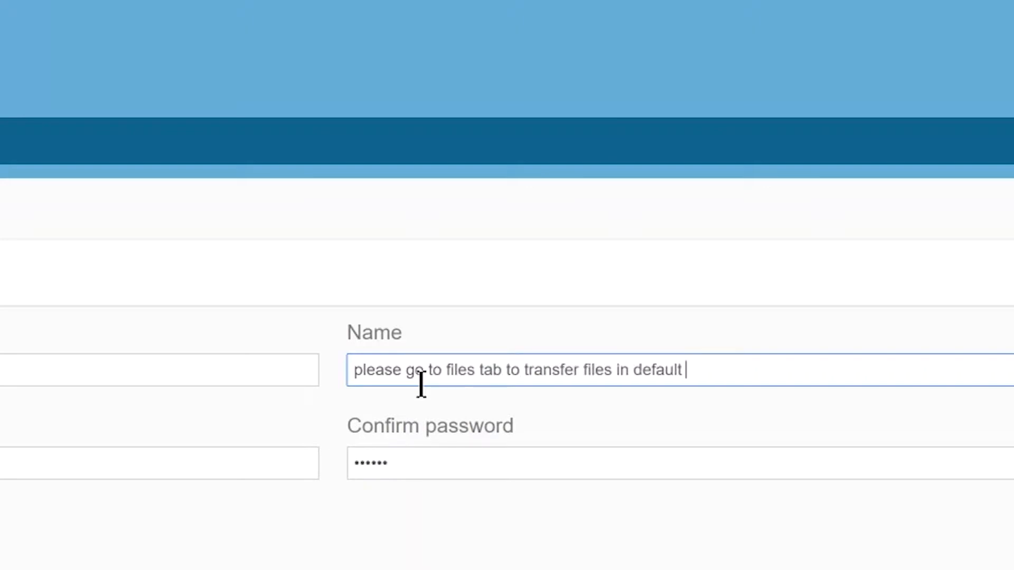
type("der")
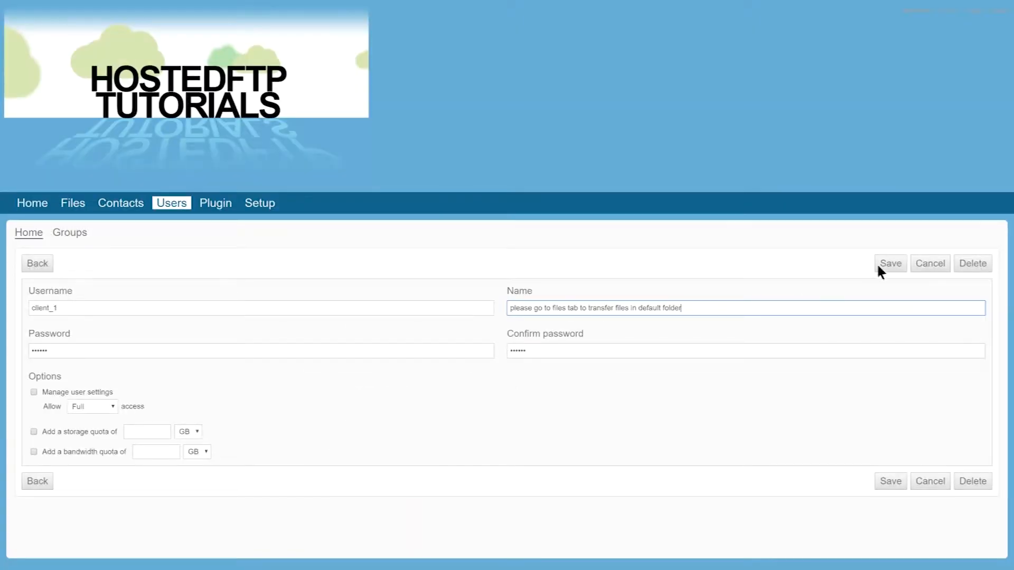
left_click(890, 264)
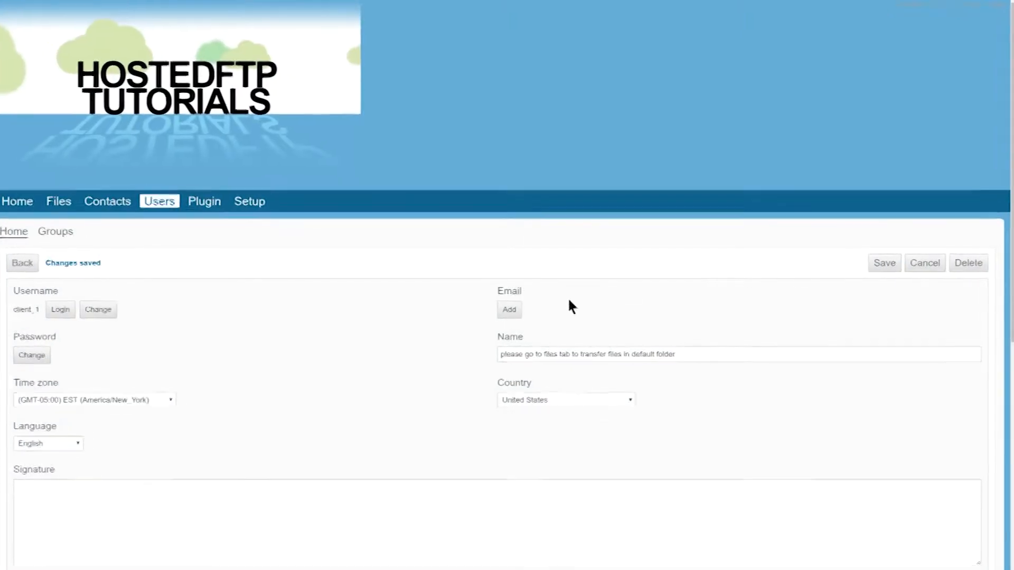
left_click(509, 309)
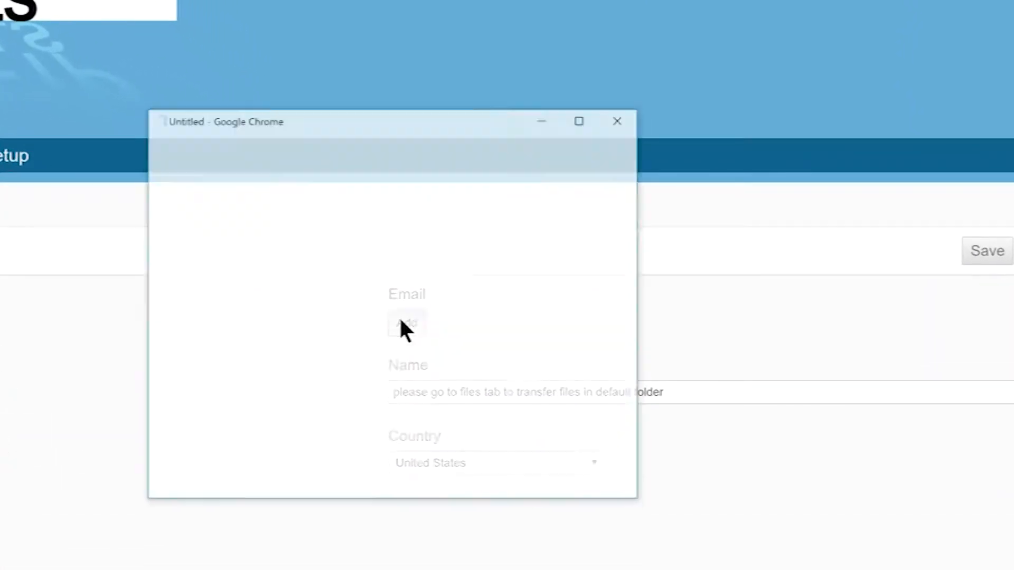
left_click(375, 294)
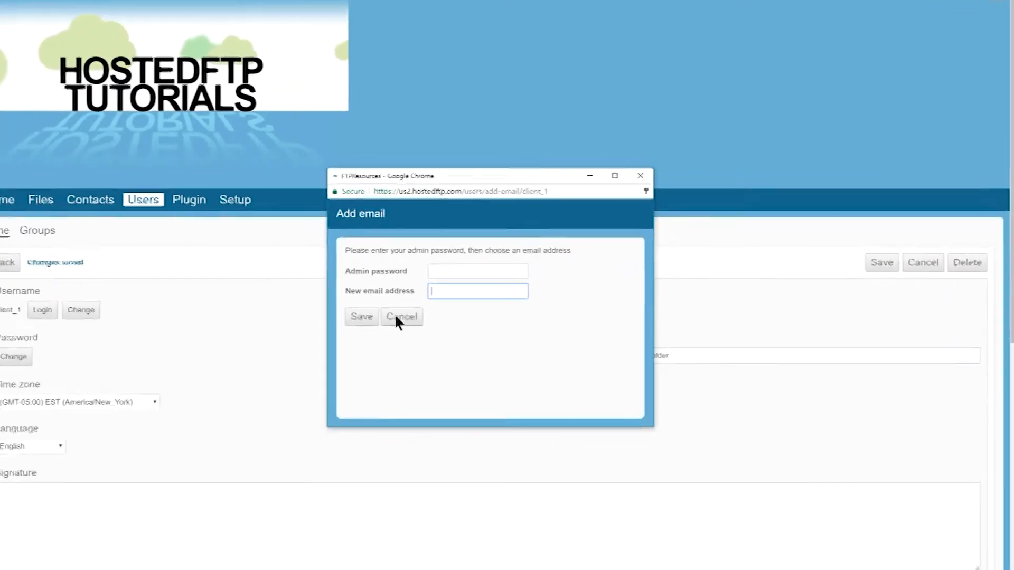
left_click(397, 317)
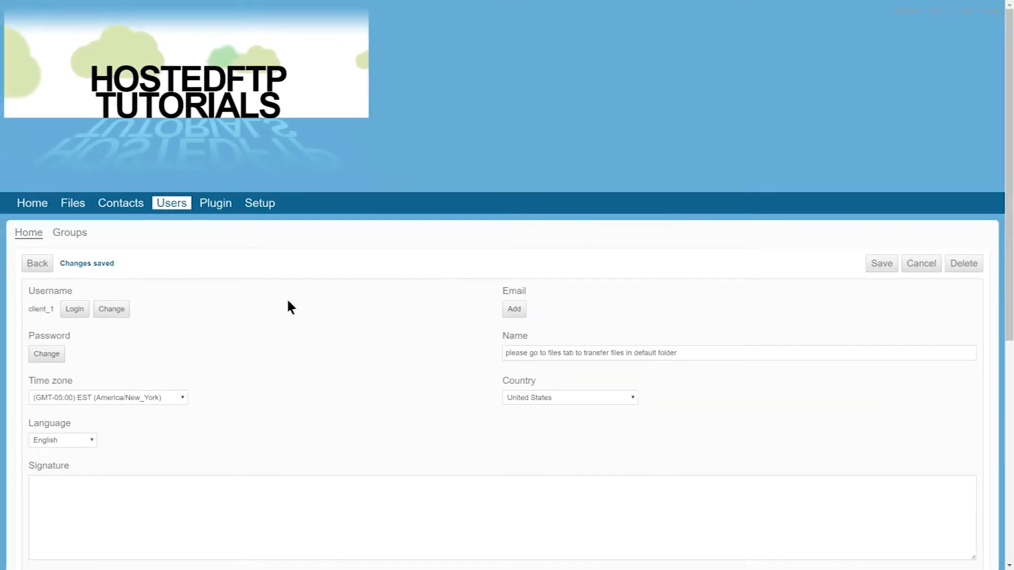
- Enable Manage user settings for the client_1 account with Full access
scroll(264, 306, "down", 6)
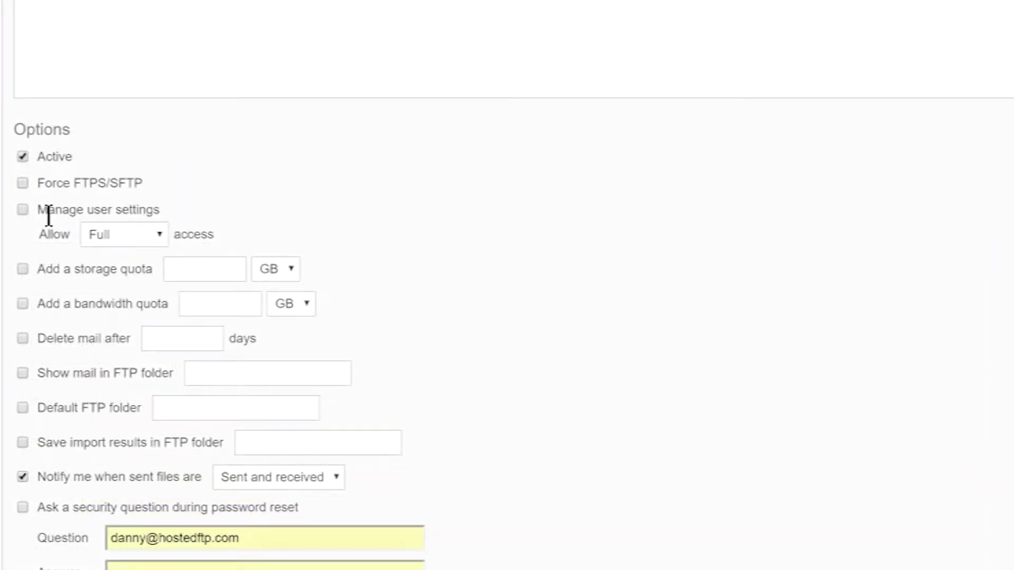
left_click(22, 210)
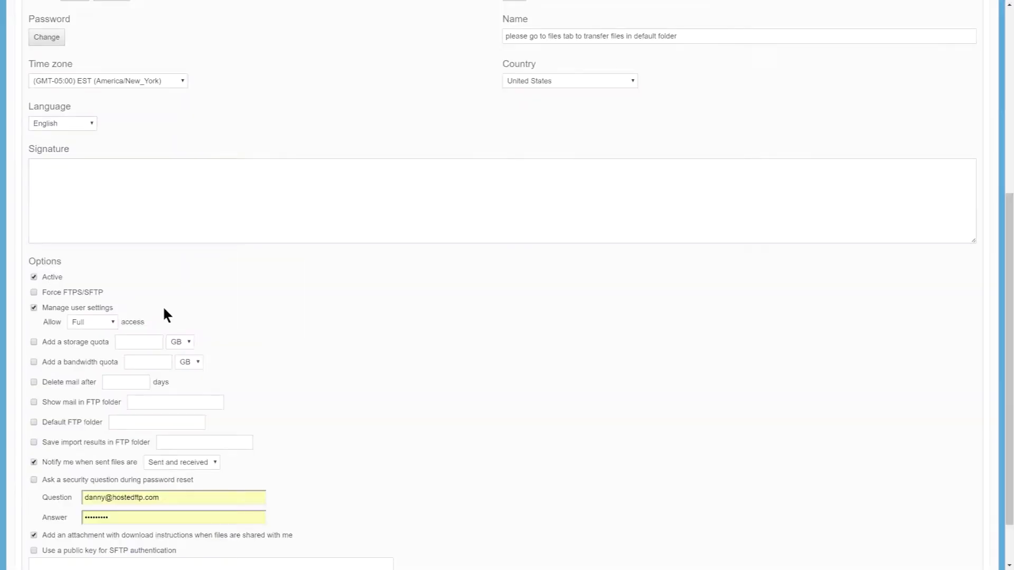
scroll(162, 306, "up", 5)
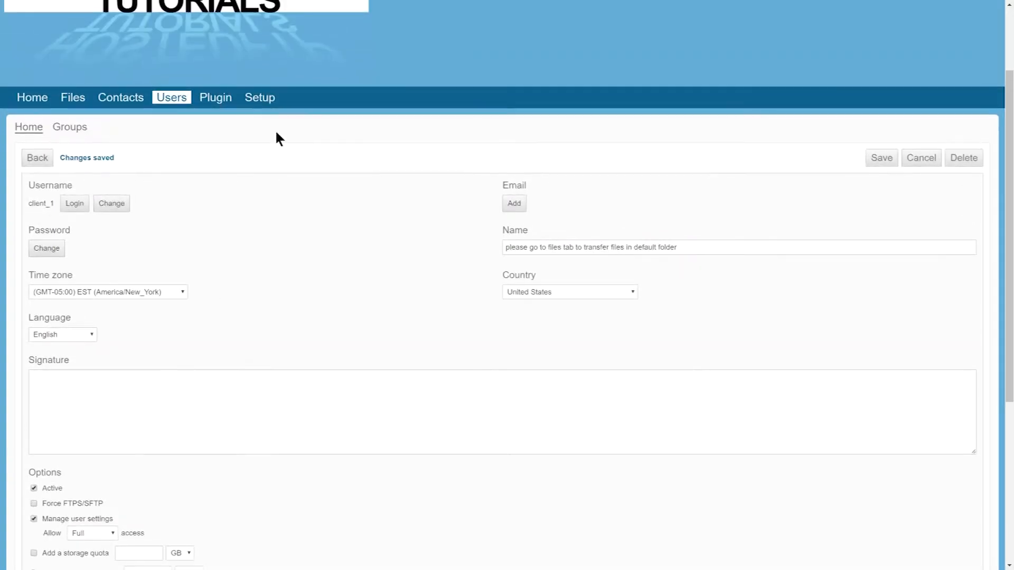
left_click(269, 104)
left_click(44, 233)
scroll(370, 233, "down", 3)
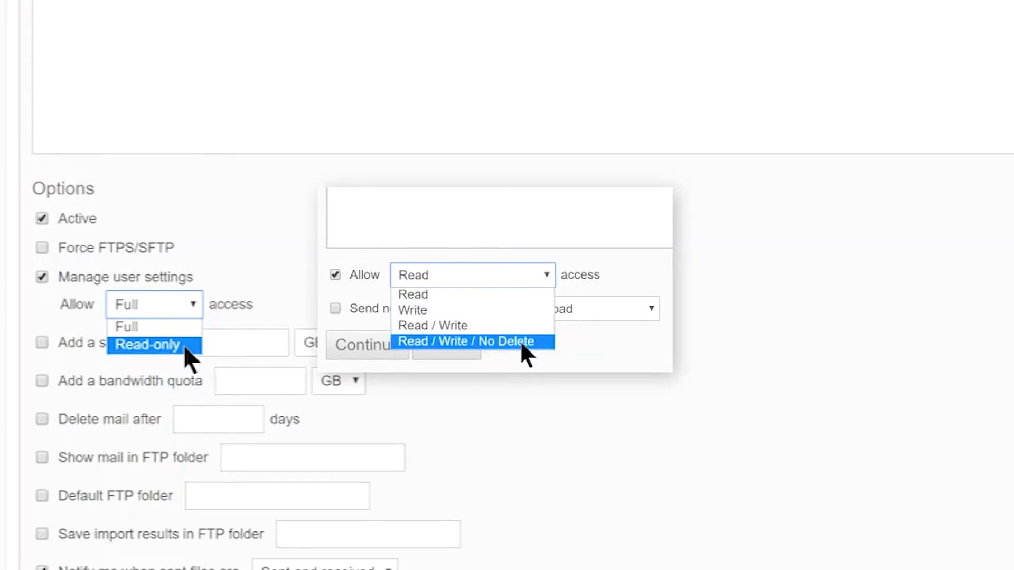
left_click(522, 343)
left_click(175, 332)
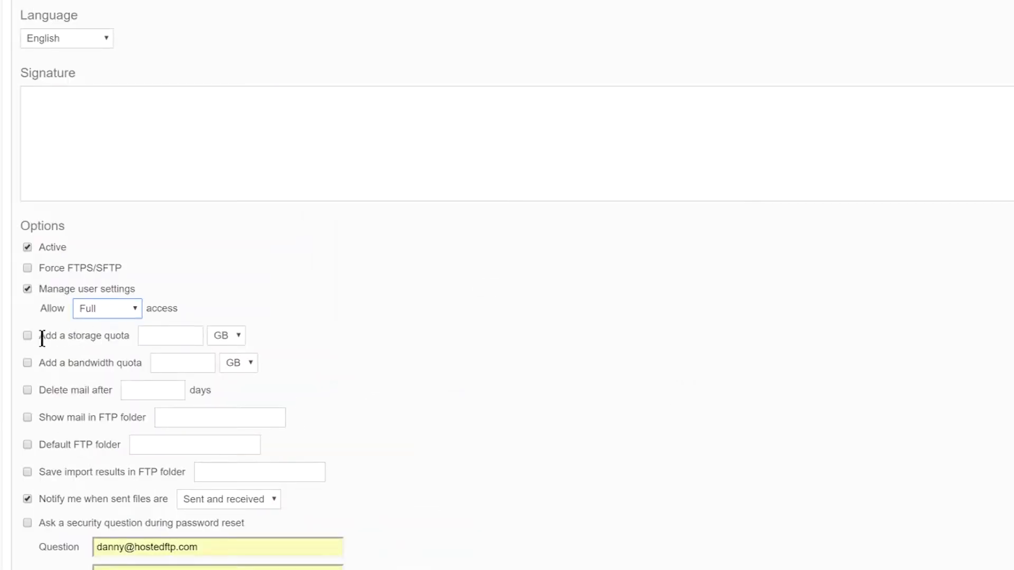
- Enable a storage quota for the client_1 account and set it to 0 GB
left_click(27, 337)
left_click(178, 338)
left_click(372, 340)
- Enable a default FTP folder for the client_1 account and set it to SUB FOLDER 1
scroll(359, 335, "down", 3)
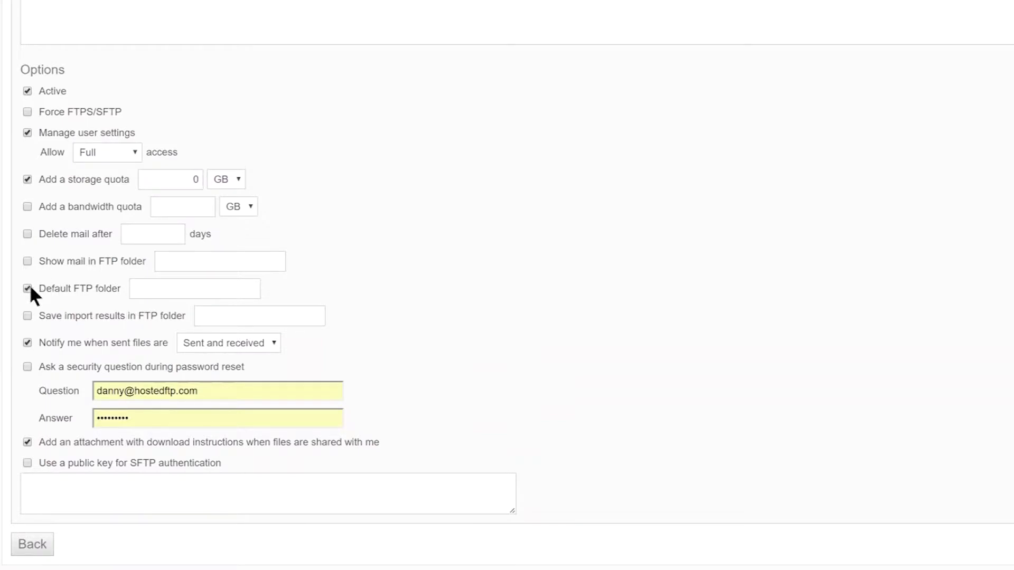
left_click(180, 289)
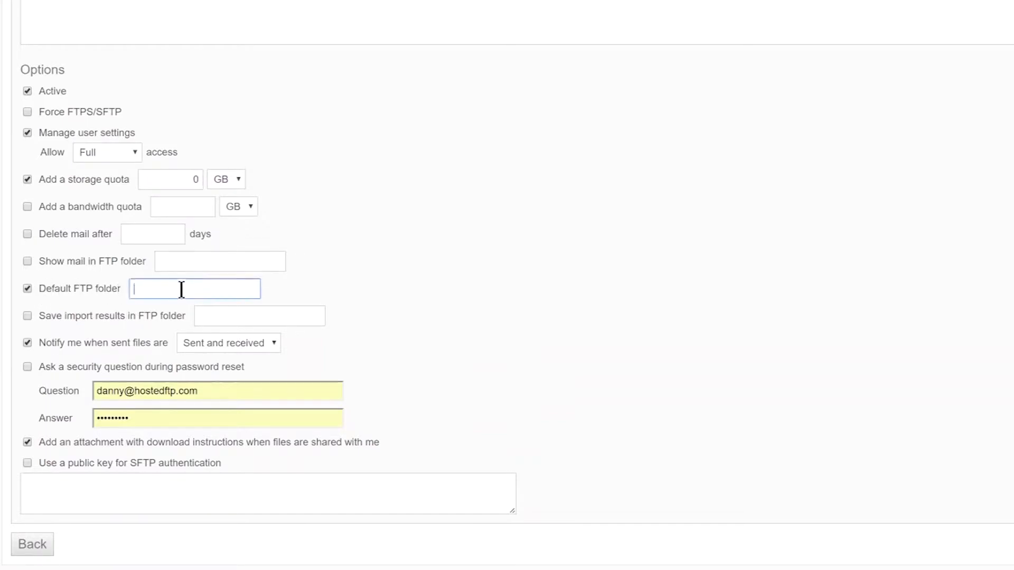
type("SUB FOLDER 1")
left_click(346, 276)
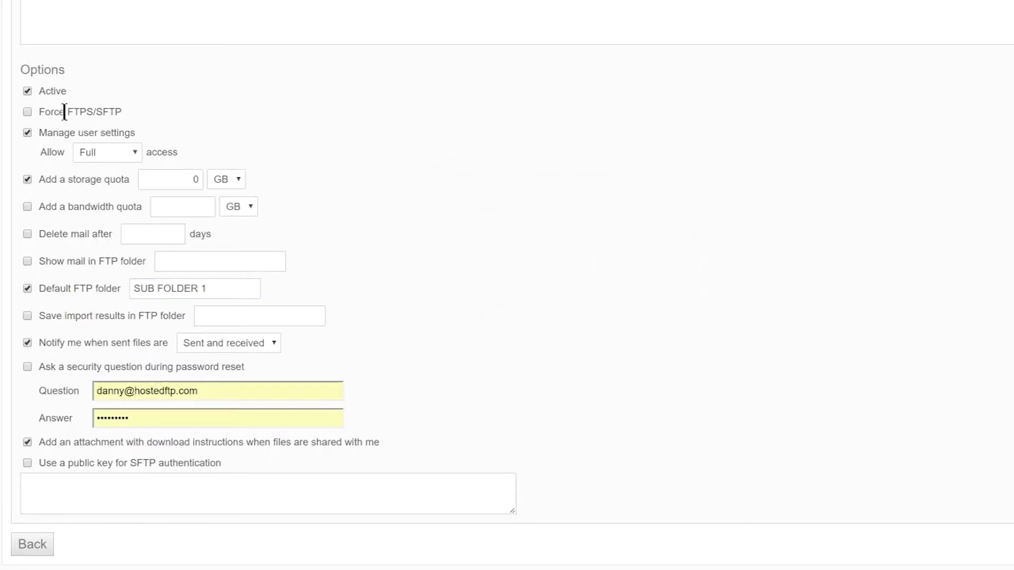
- Enable Force FTPS/SFTP for the client_1 account and save the account settings
left_click(28, 111)
left_click(97, 113)
left_click(97, 366)
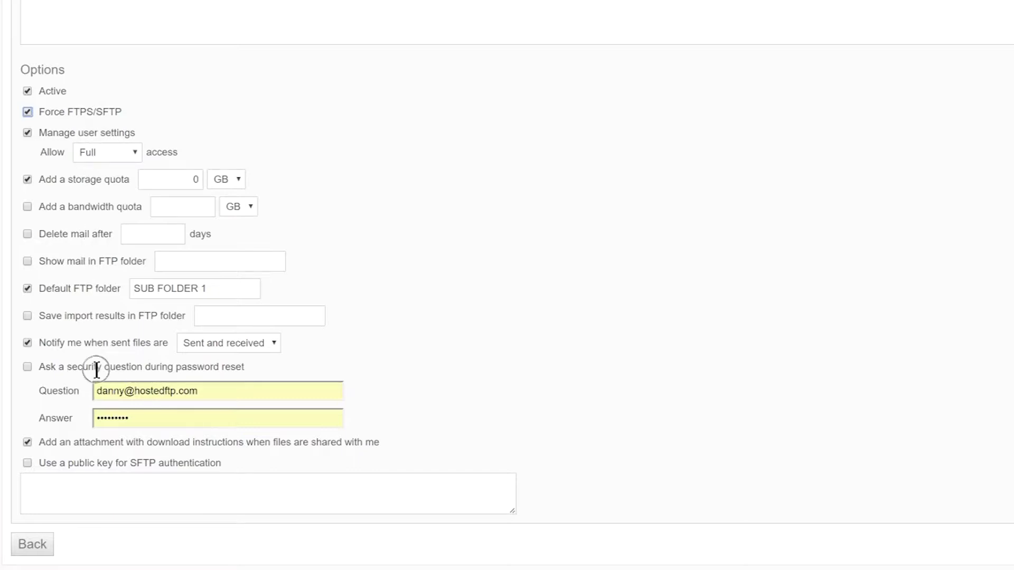
left_click(103, 463)
left_click(103, 463)
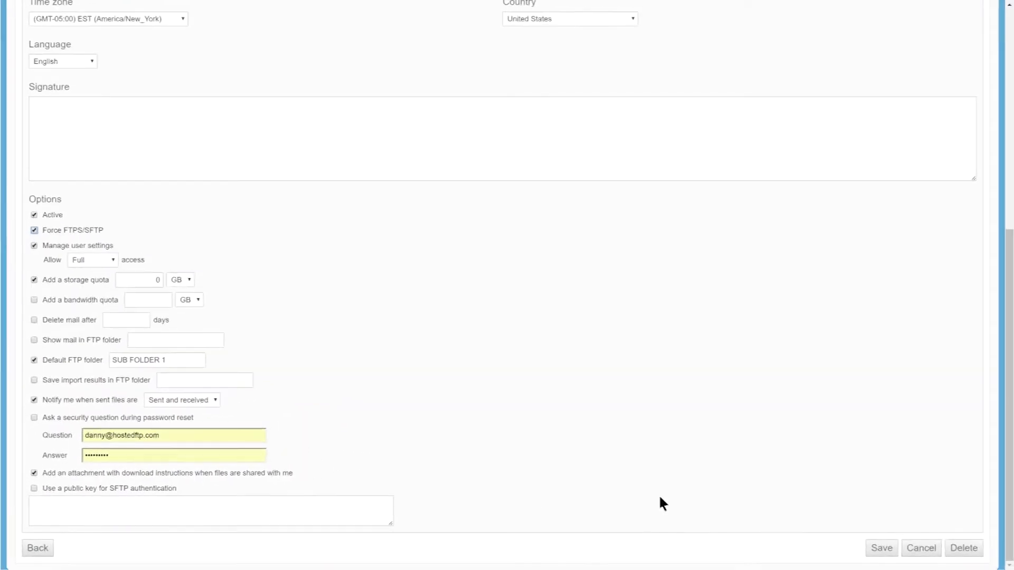
left_click(886, 546)
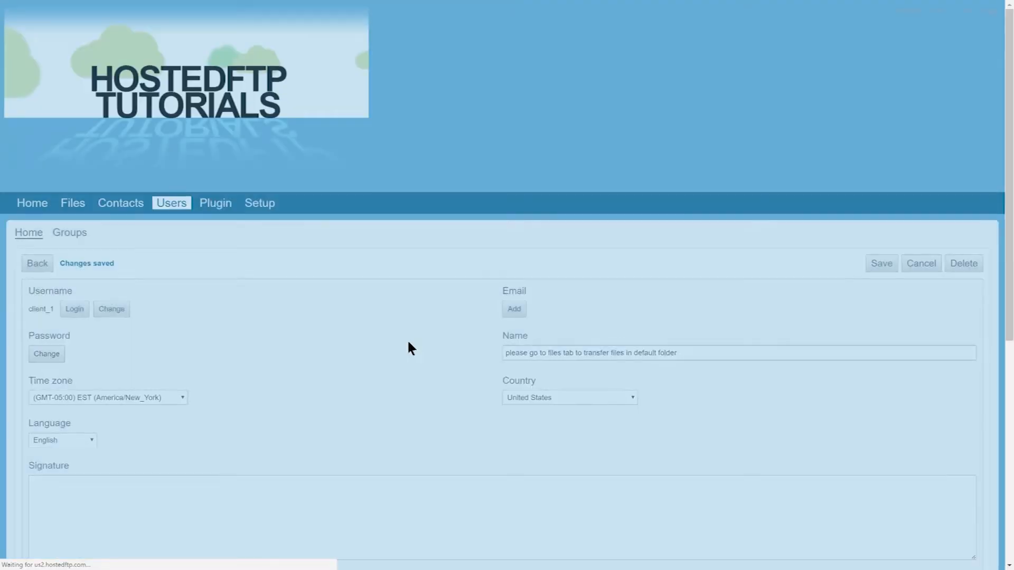
- Clear the security question and its answer from the account options and save the account
scroll(207, 311, "down", 2)
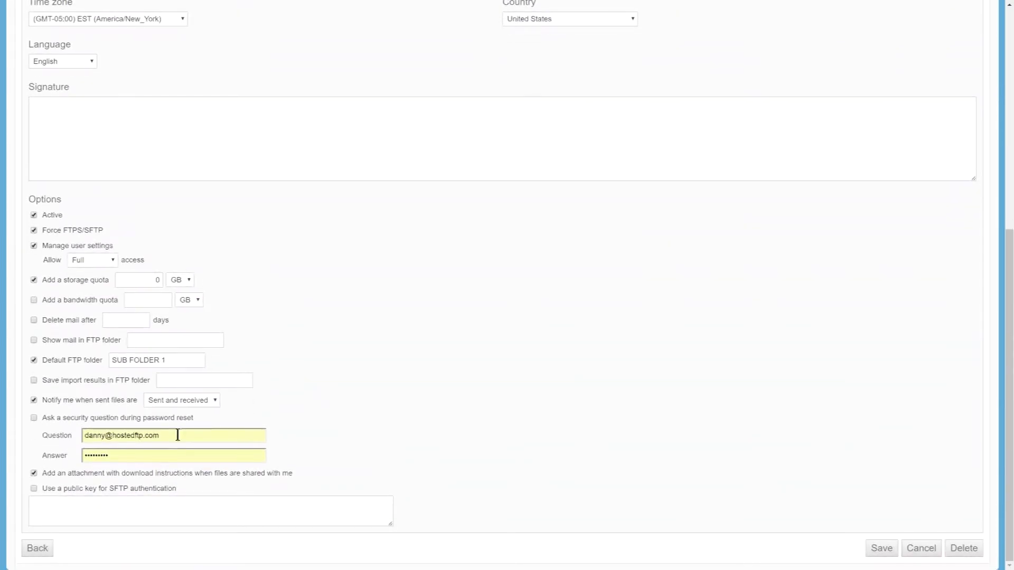
left_click_drag(183, 439, 56, 425)
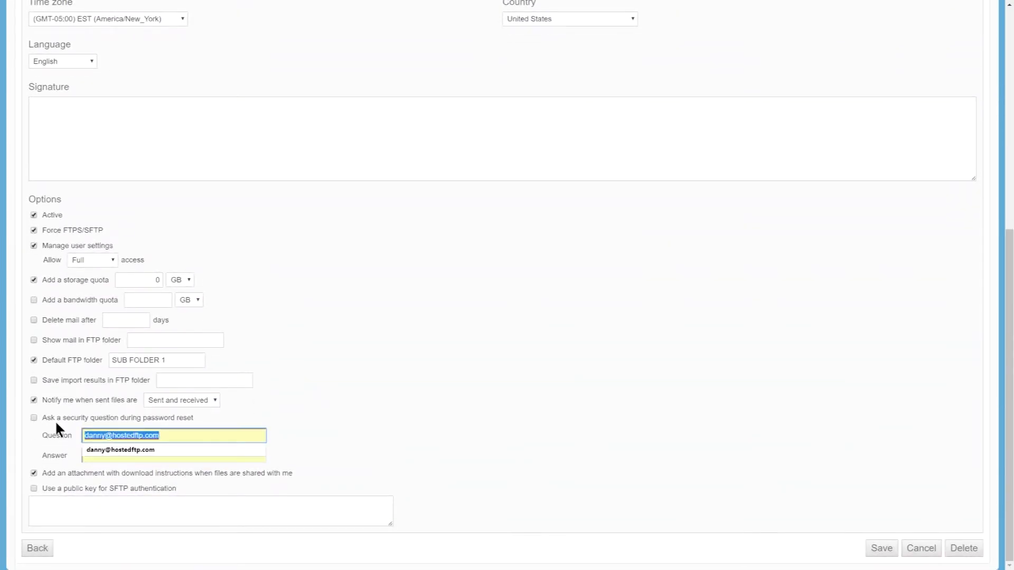
key("BackSpace")
key("Tab")
key("BackSpace")
left_click(487, 426)
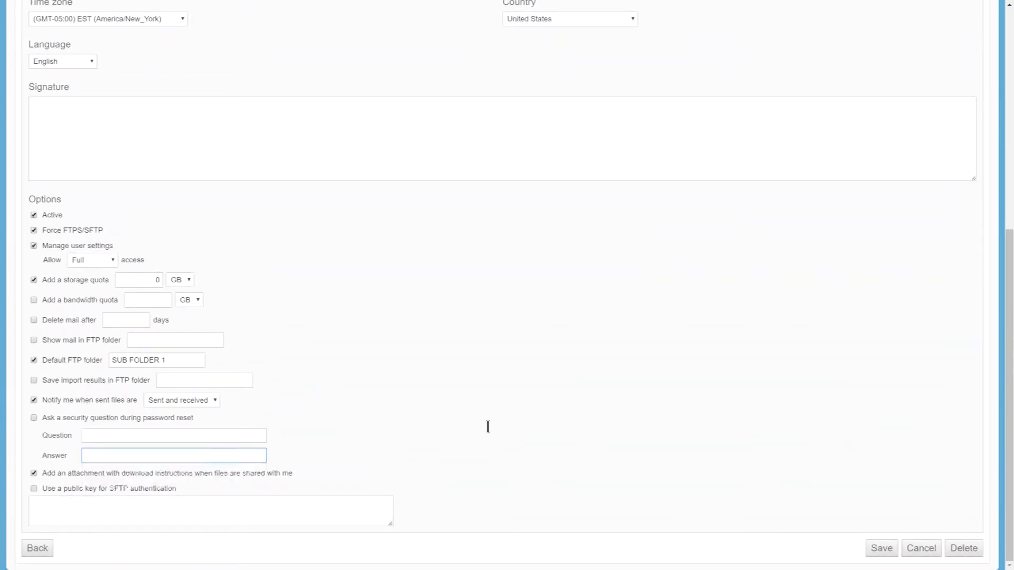
left_click(881, 548)
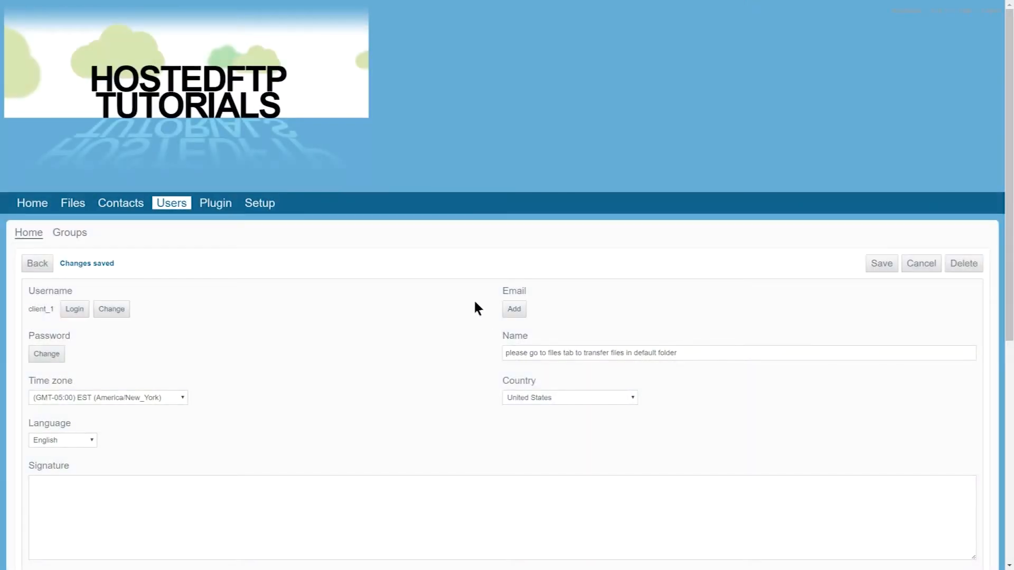
- Select SUB FOLDER 1 inside MAIN FOLDER in the files area and open its sharing settings
left_click(73, 207)
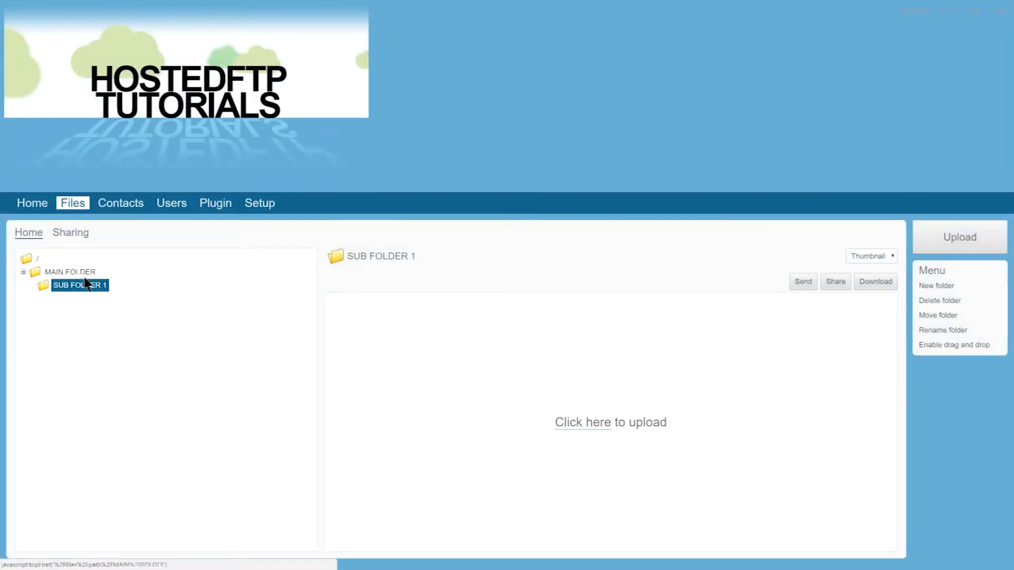
left_click(86, 289)
left_click(85, 287)
left_click(84, 287)
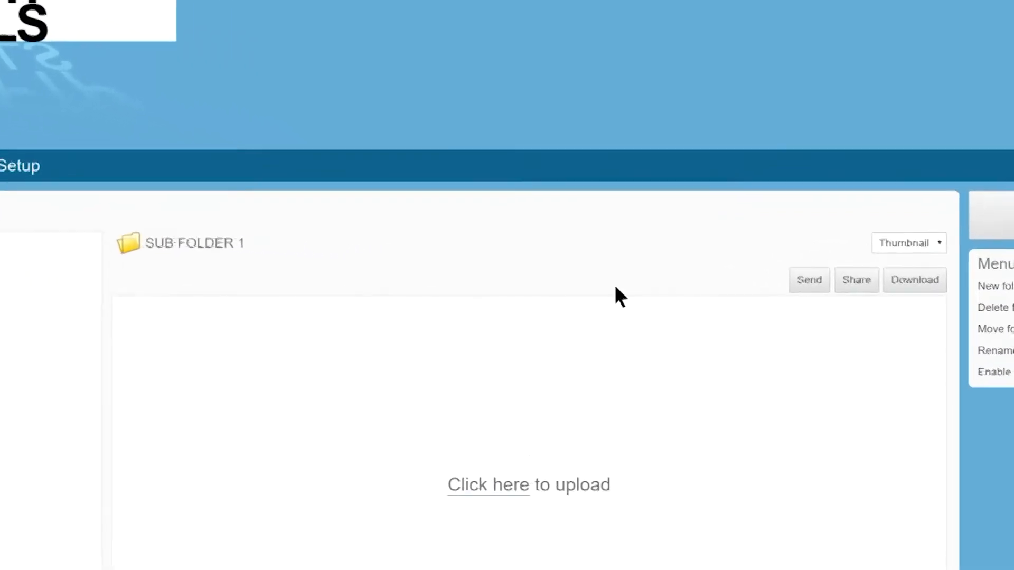
left_click(860, 280)
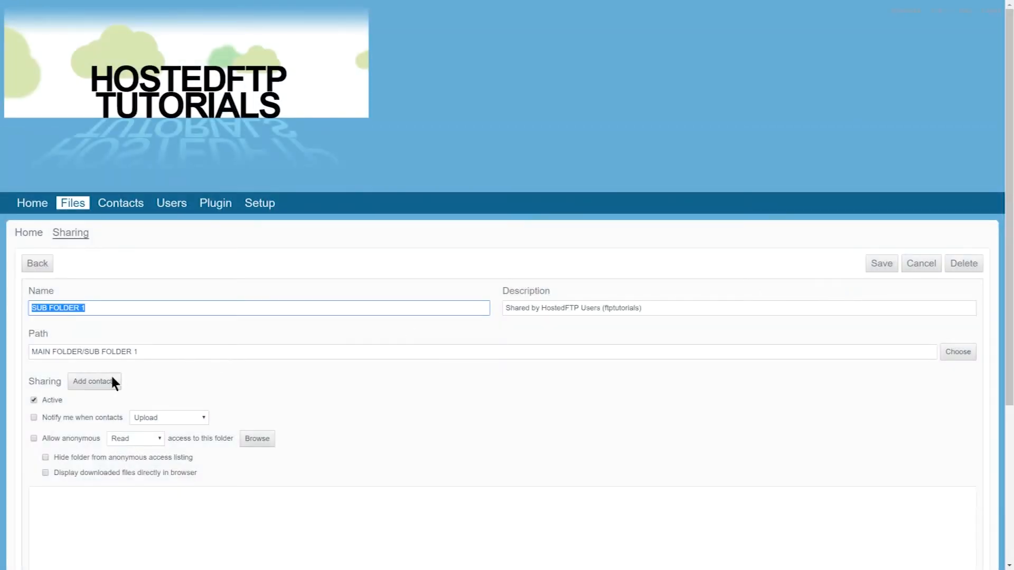
- Choose client_1 as the contact with whom SUB FOLDER 1 is shared
left_click(116, 381)
left_click(340, 150)
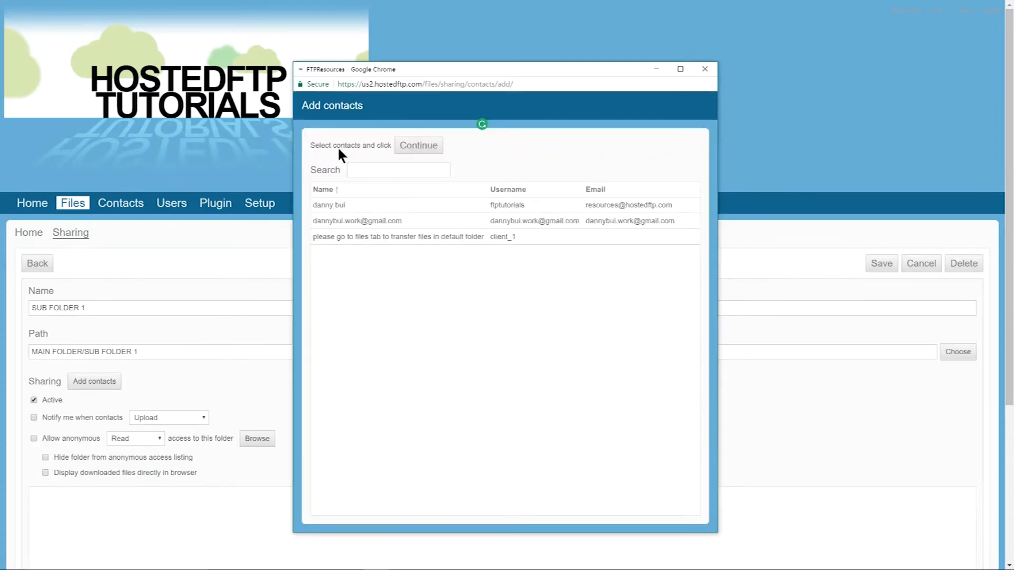
left_click(481, 241)
left_click(418, 145)
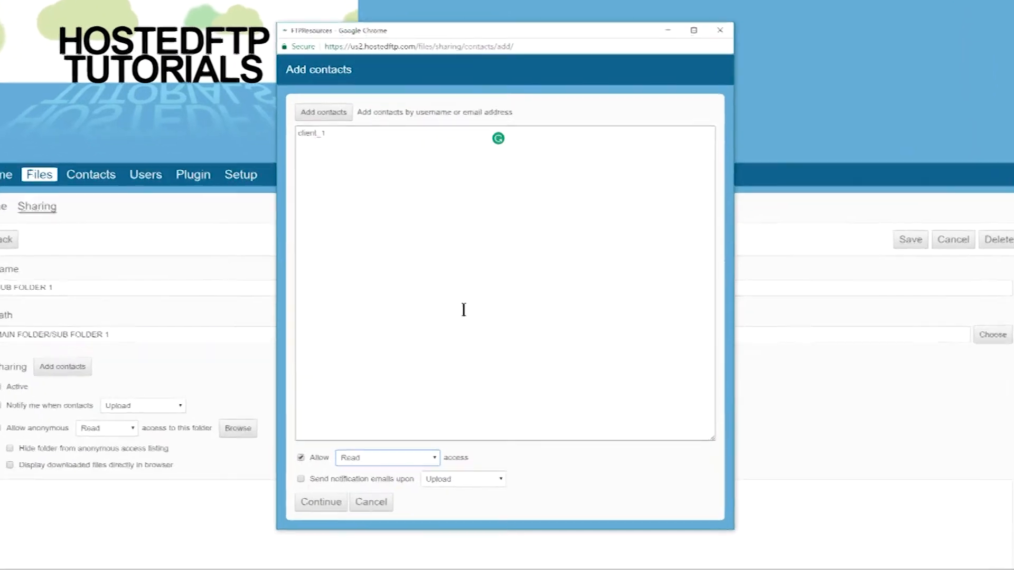
- Give client_1 Read / Write / No Delete access with notification emails upon Upload / Download, and add the contact to the share
left_click(434, 466)
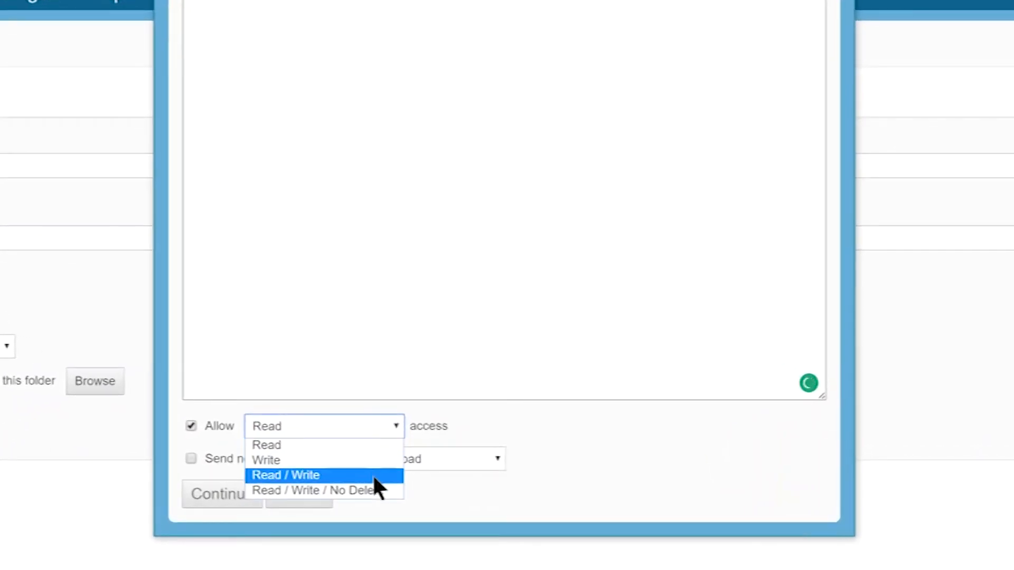
left_click(372, 491)
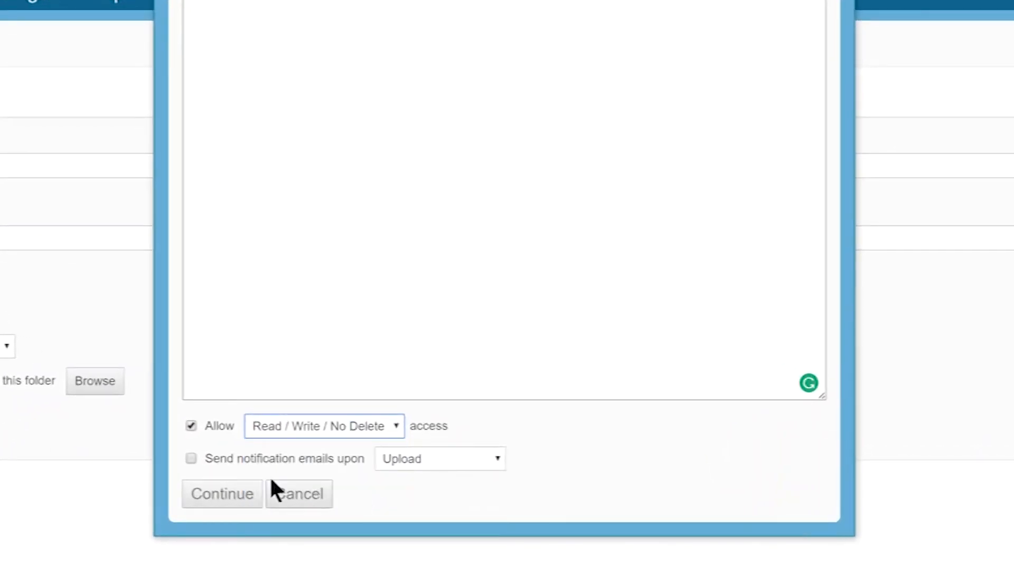
left_click(189, 459)
left_click(393, 464)
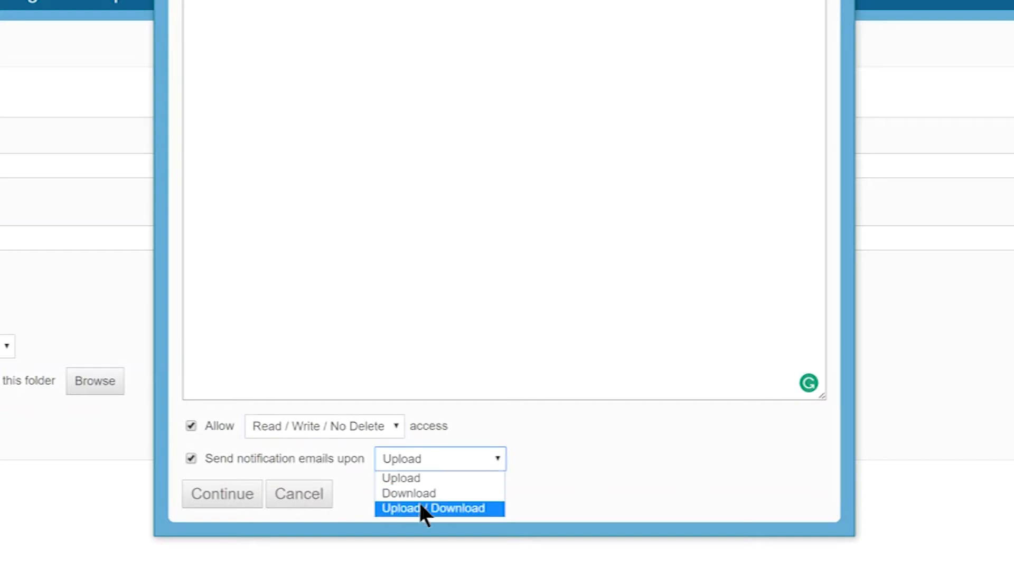
left_click(421, 509)
left_click(249, 501)
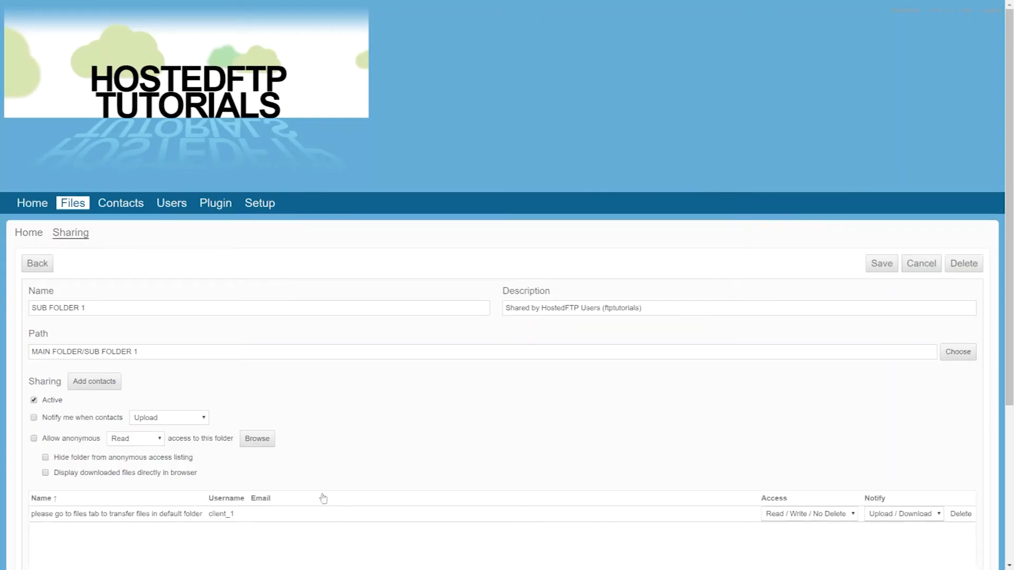
scroll(286, 362, "down", 2)
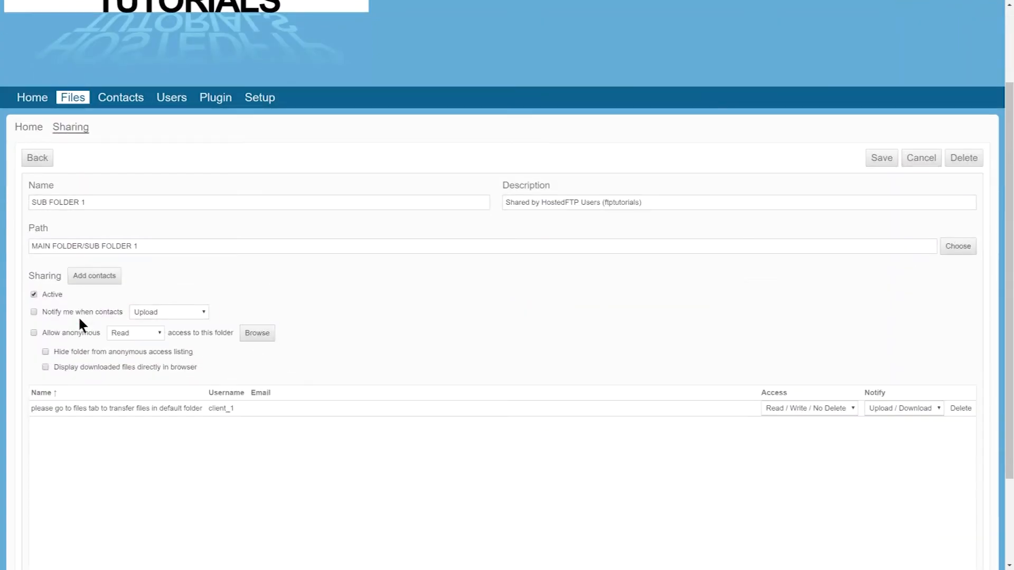
- Enable the owner's notification for contacts' Upload / Download activity on the SUB FOLDER 1 share and save the sharing settings
left_click(35, 312)
left_click(142, 311)
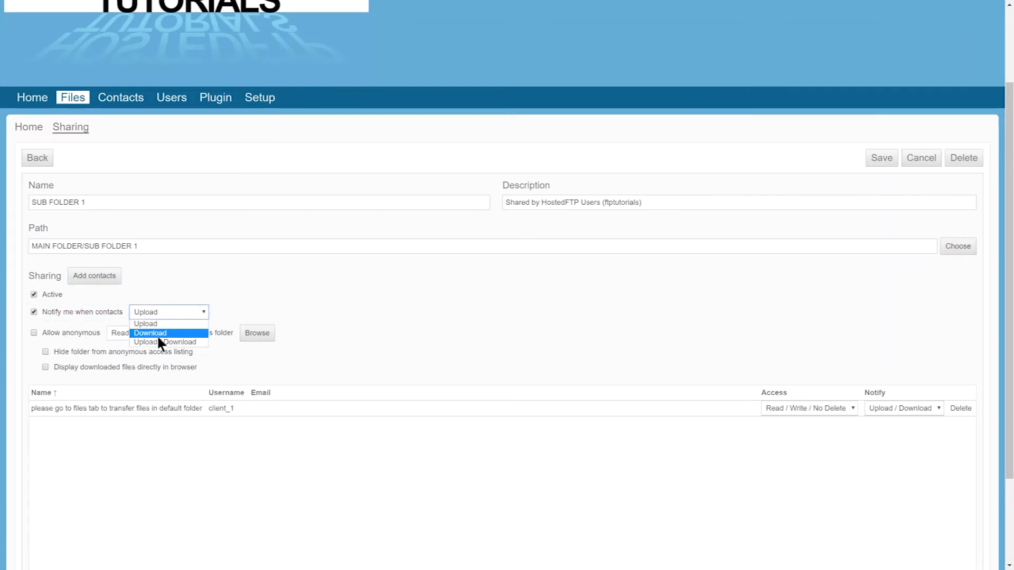
left_click(160, 341)
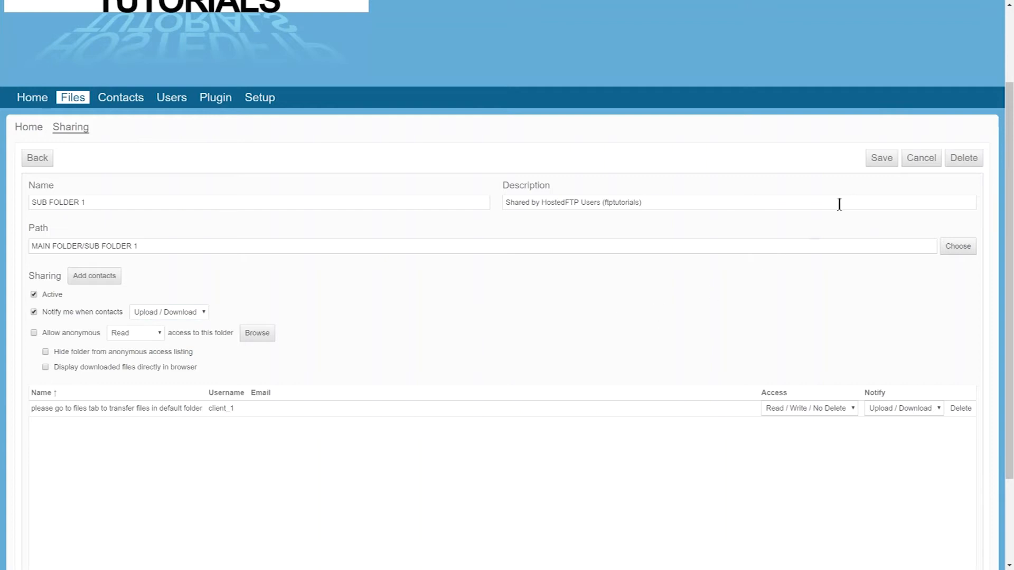
left_click(883, 157)
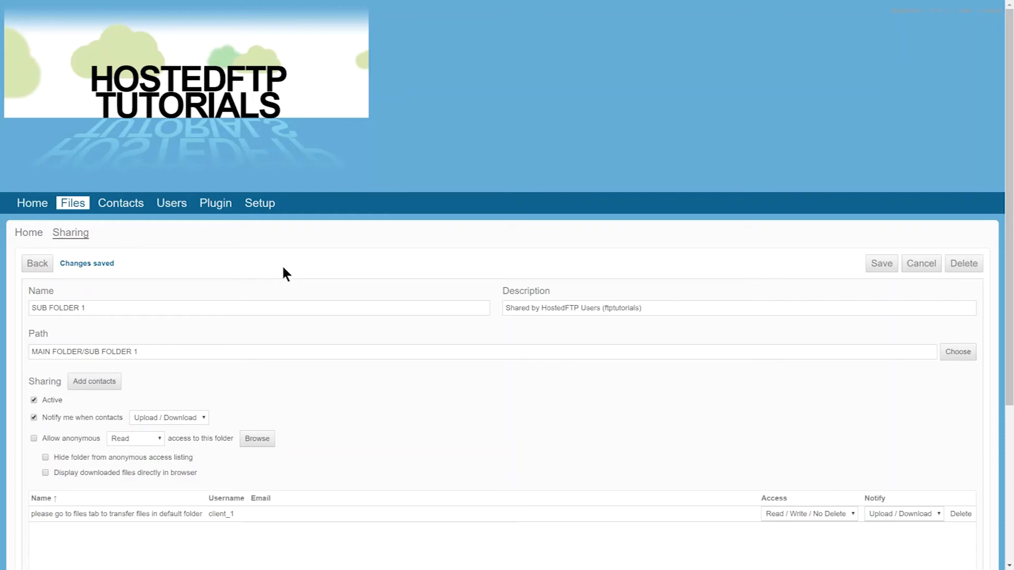
- Log in as client_1 from that user's account page and open the files area to view the shared SUB FOLDER 1
left_click(179, 205)
left_click(186, 309)
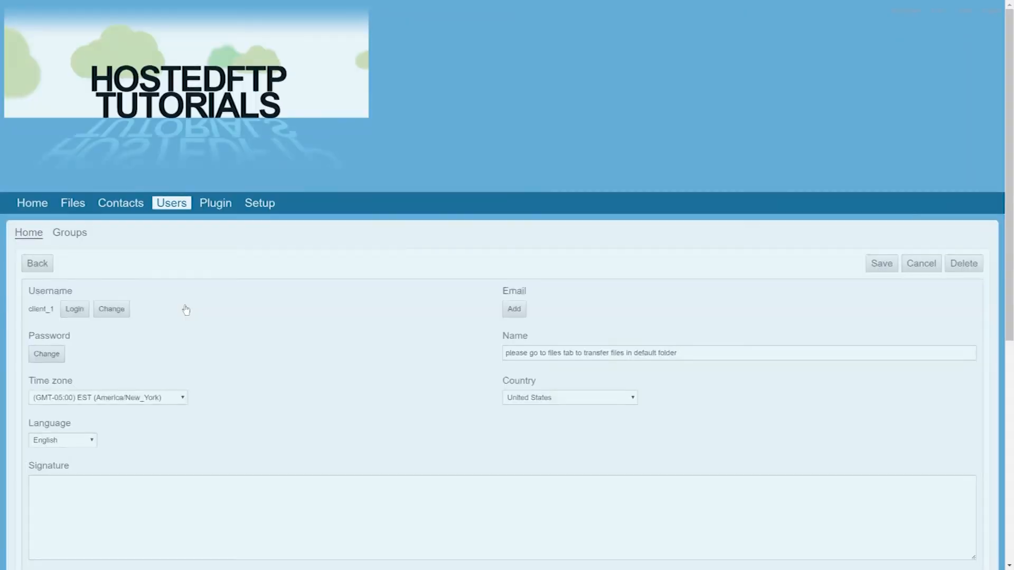
left_click(74, 310)
left_click(462, 315)
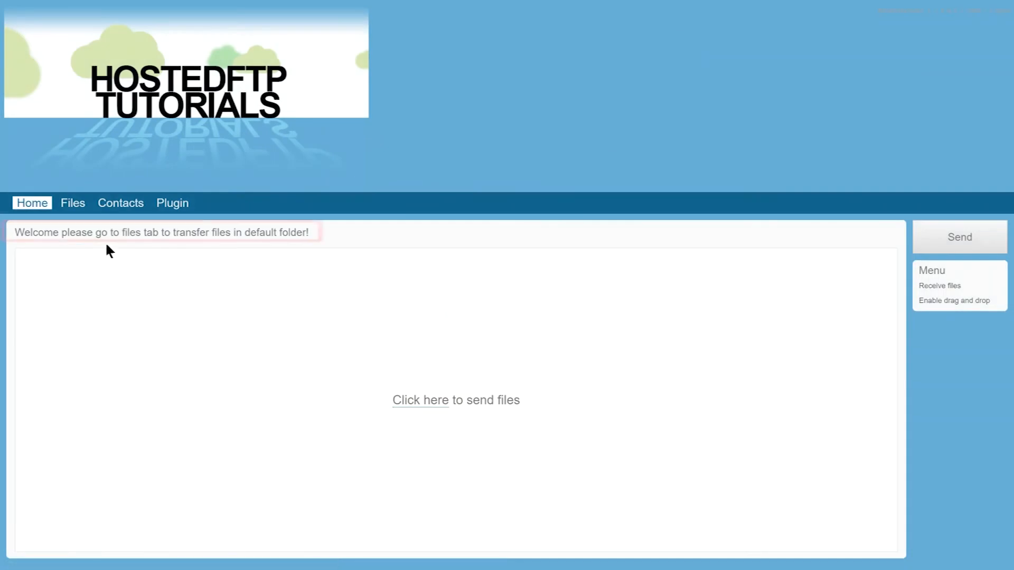
left_click(146, 235)
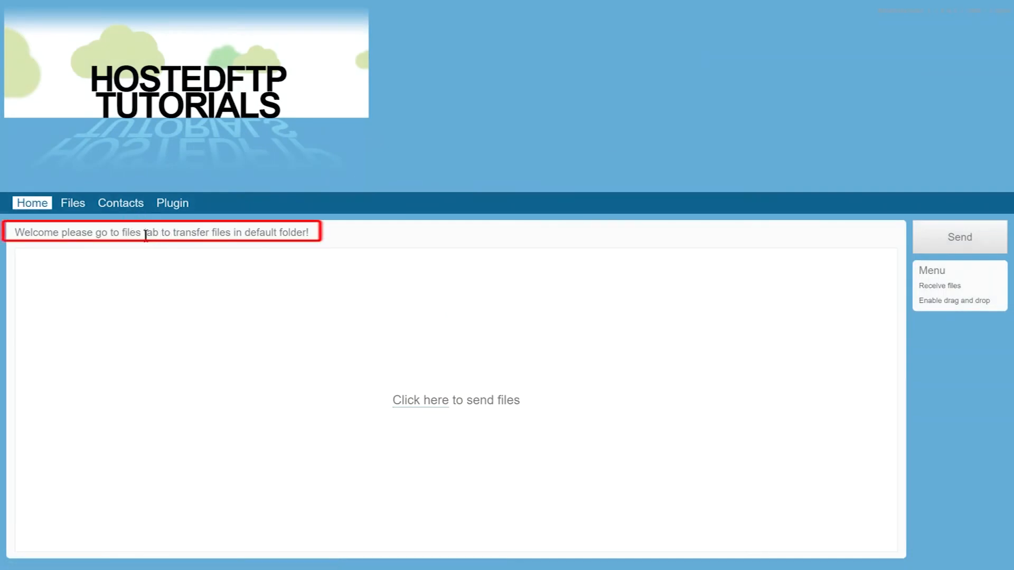
left_click(75, 207)
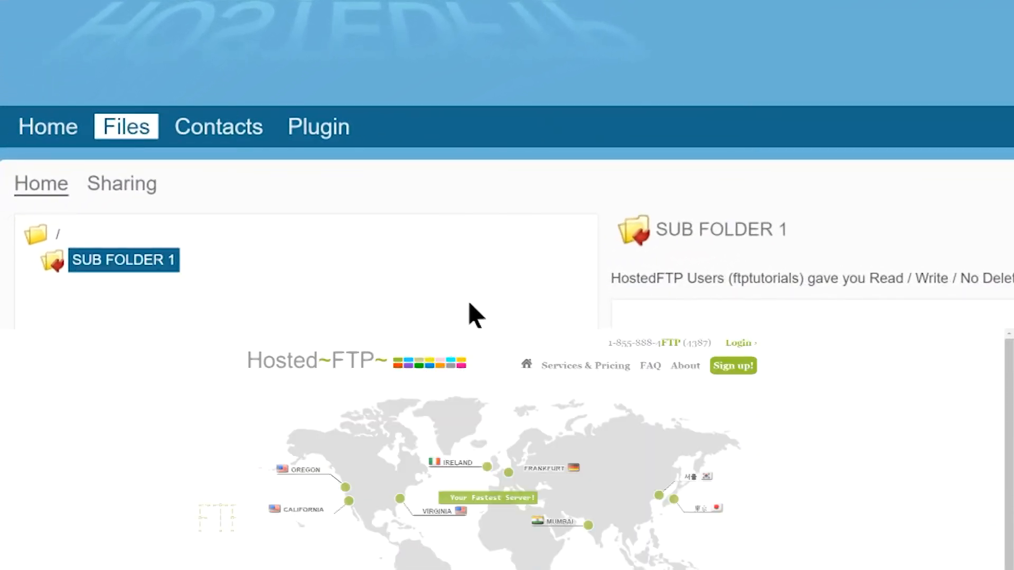
- Send the question "What is a mail folder ?" in the live chat on the Hosted~FTP website
left_click(892, 550)
type("What is ")
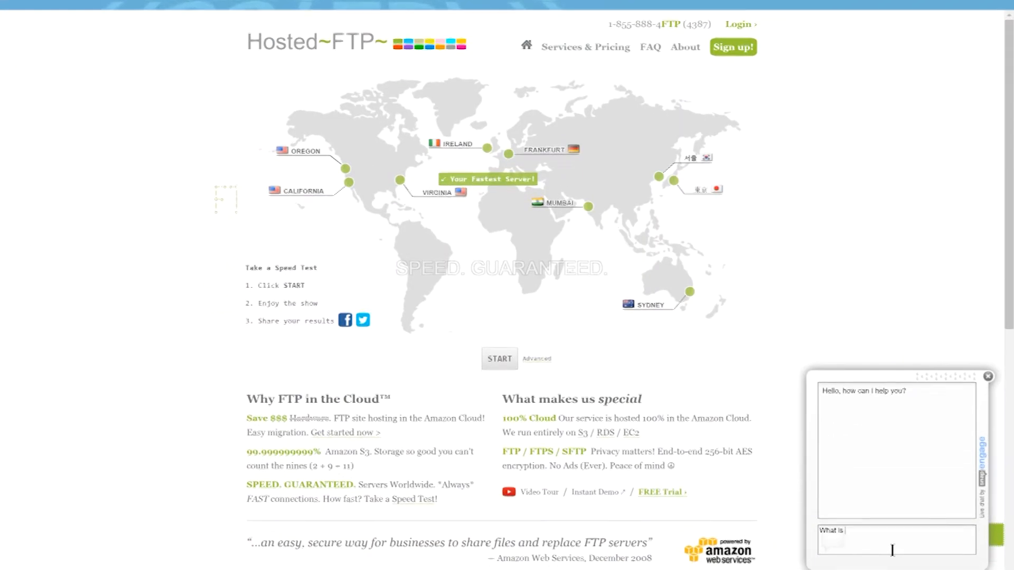
type("a mail folder ?")
key("Return")
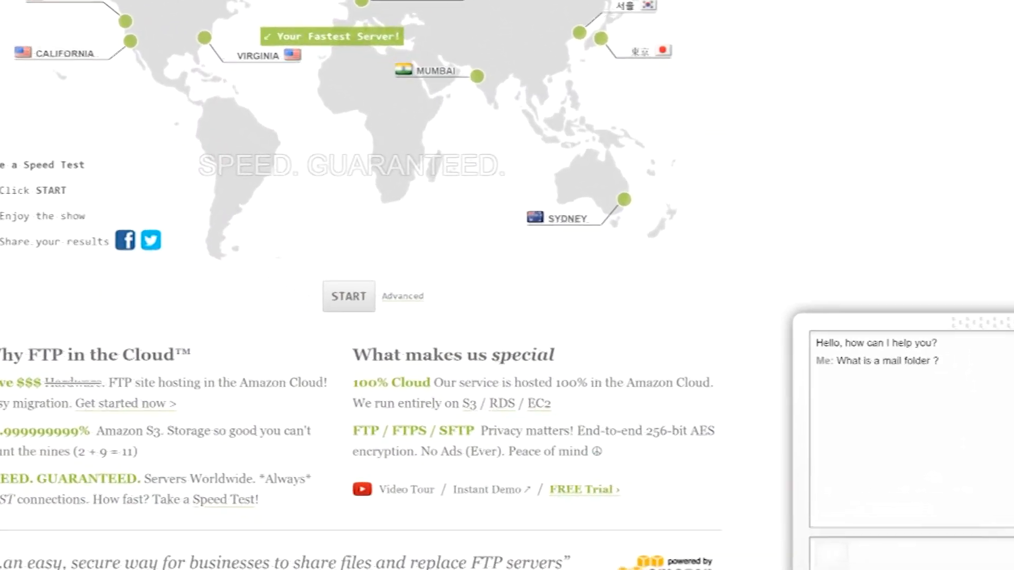